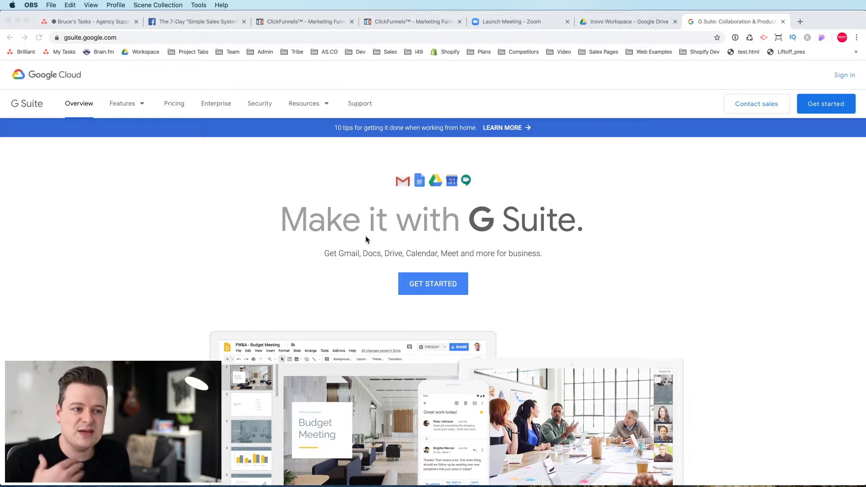
Review the G Suite pricing plans: Basic $6 with 30GB storage, Business $12, Enterprise $25
{"action": "left_click", "coordinate": [176, 104]}
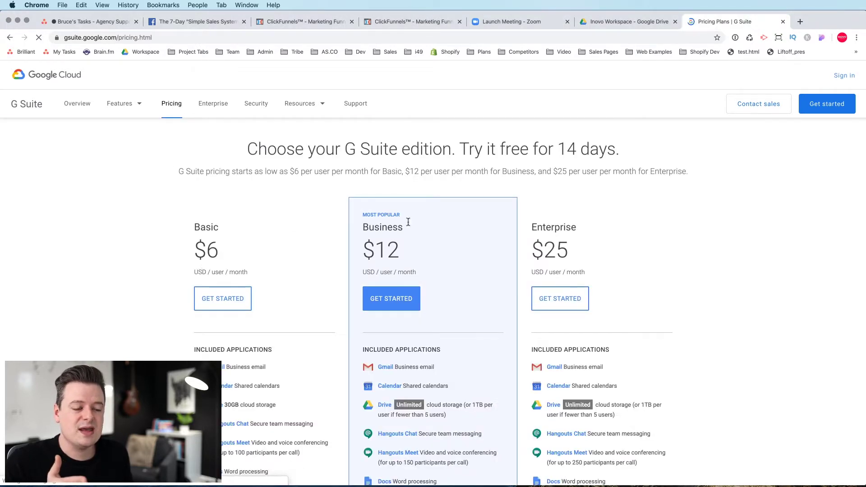
{"action": "scroll", "coordinate": [419, 221], "scroll_direction": "down", "scroll_amount": 3}
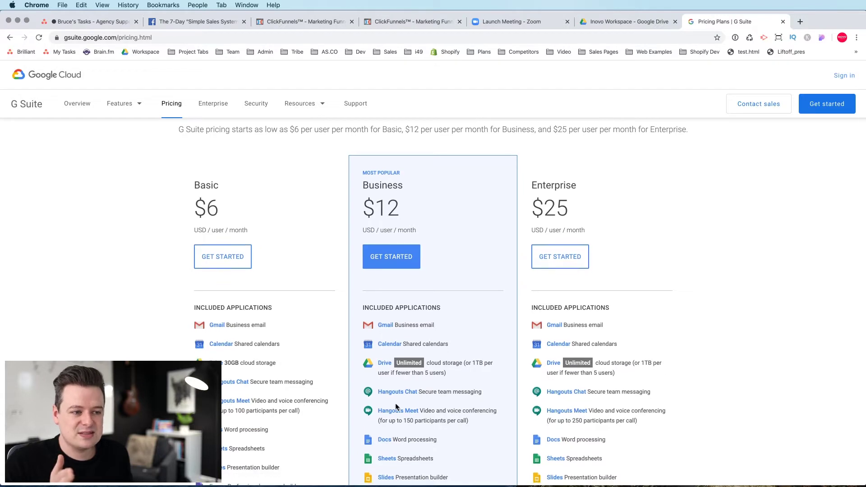
{"action": "scroll", "coordinate": [397, 407], "scroll_direction": "down", "scroll_amount": 2}
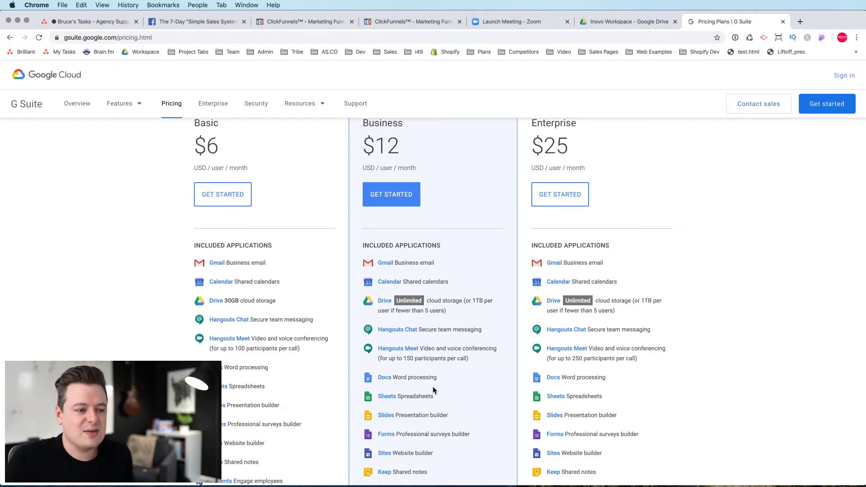
{"action": "scroll", "coordinate": [433, 390], "scroll_direction": "down", "scroll_amount": 3}
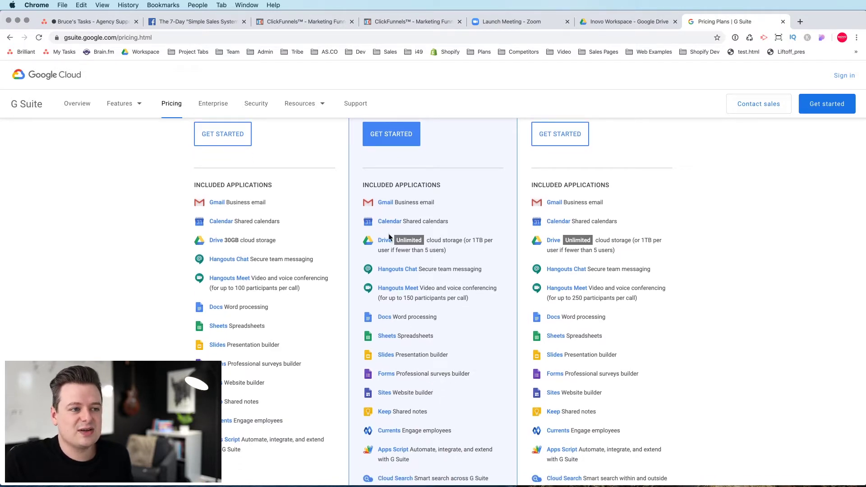
{"action": "scroll", "coordinate": [390, 365], "scroll_direction": "up", "scroll_amount": 4}
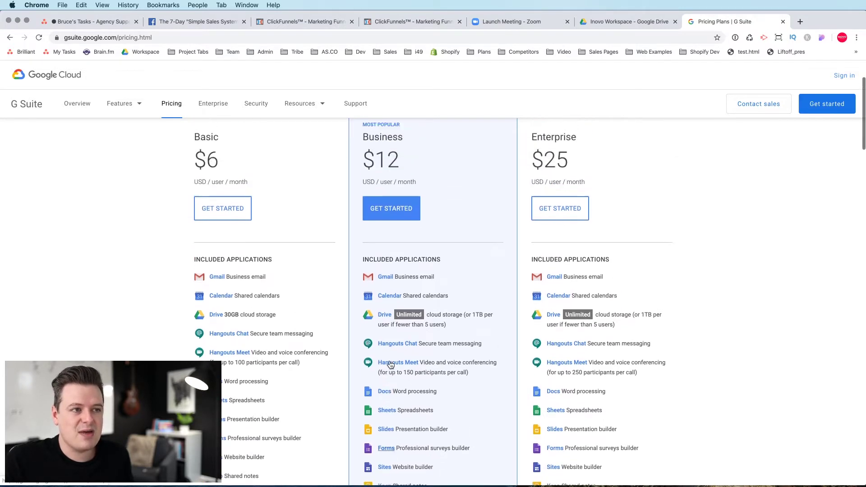
{"action": "scroll", "coordinate": [391, 365], "scroll_direction": "up", "scroll_amount": 1}
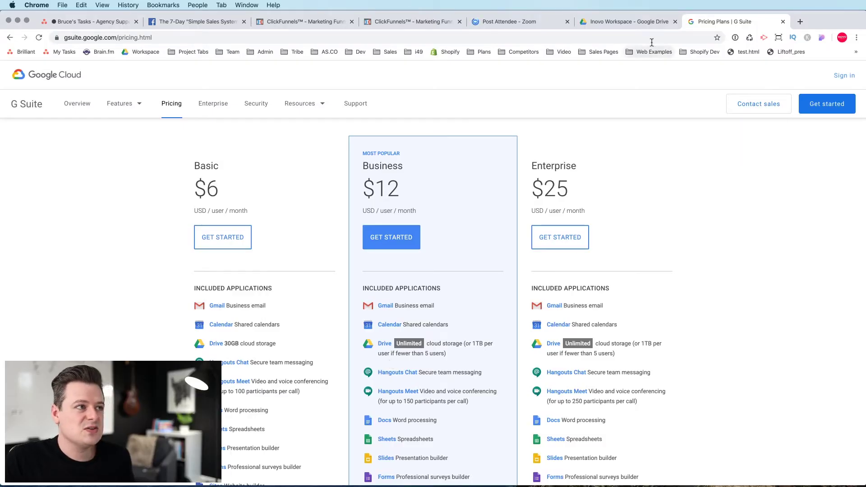
List the shared drives, browse Inovo Workspace's folders, then open the Agency Support Workspace shared drive
{"action": "left_click", "coordinate": [625, 22]}
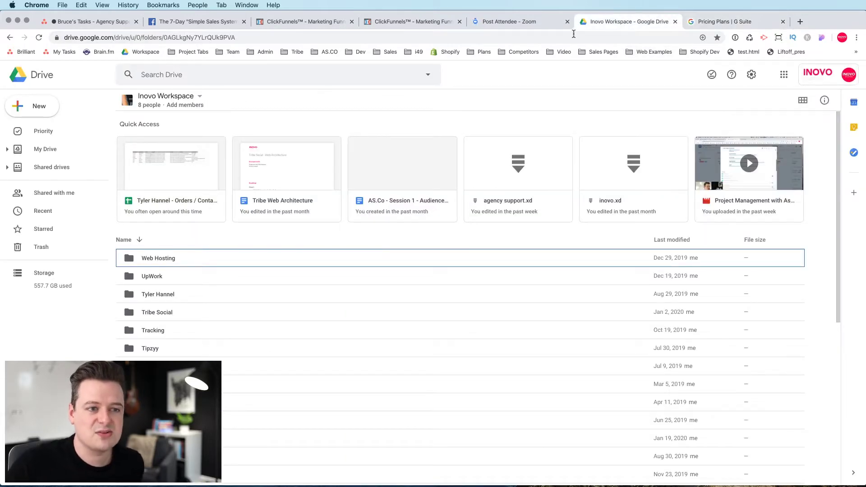
{"action": "left_click", "coordinate": [7, 169]}
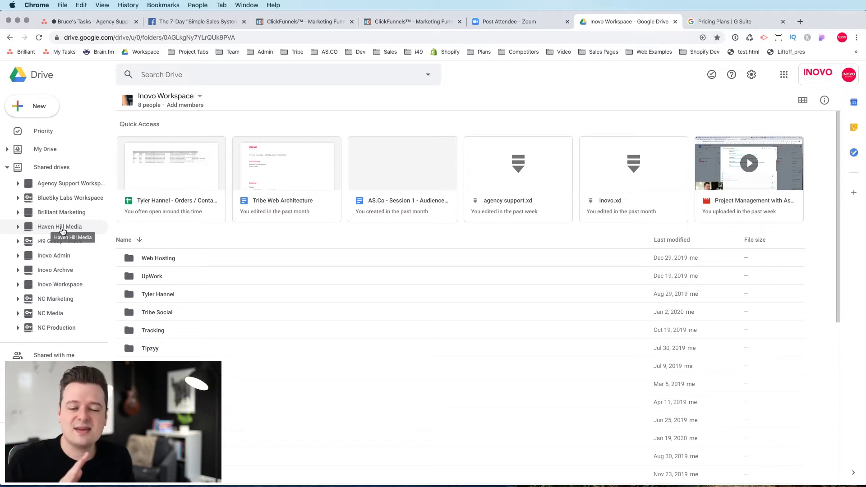
{"action": "left_click", "coordinate": [65, 286]}
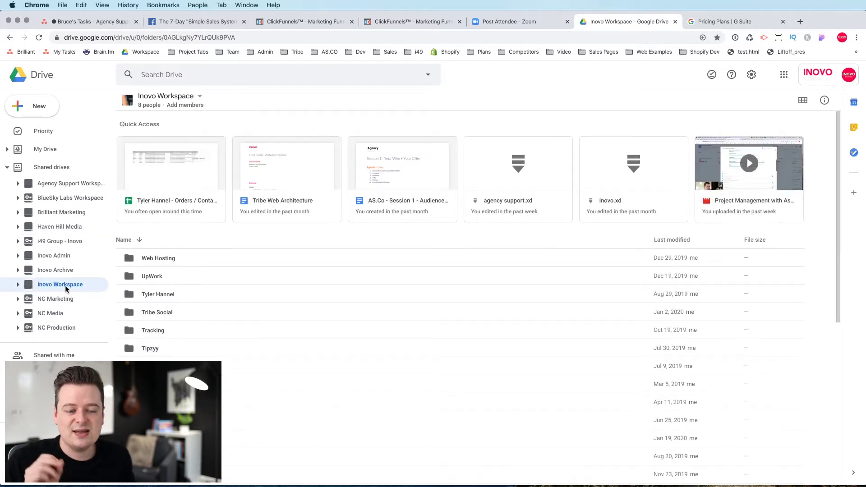
{"action": "scroll", "coordinate": [212, 286], "scroll_direction": "down", "scroll_amount": 5}
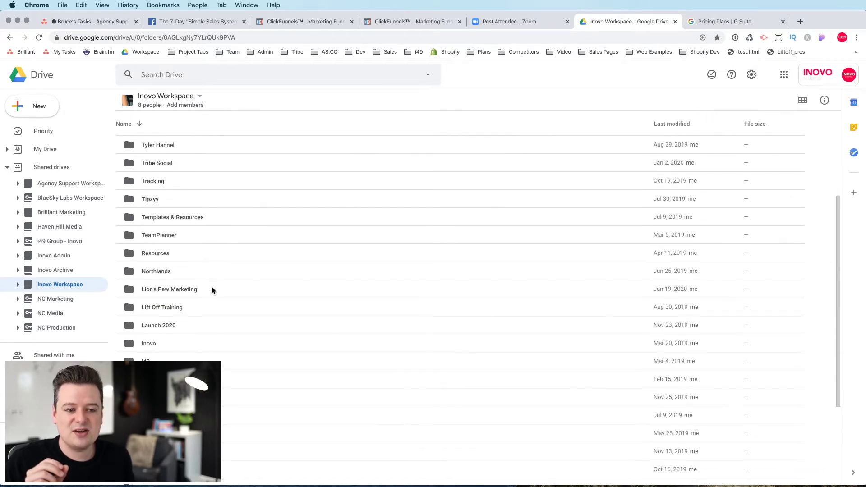
{"action": "scroll", "coordinate": [176, 336], "scroll_direction": "down", "scroll_amount": 4}
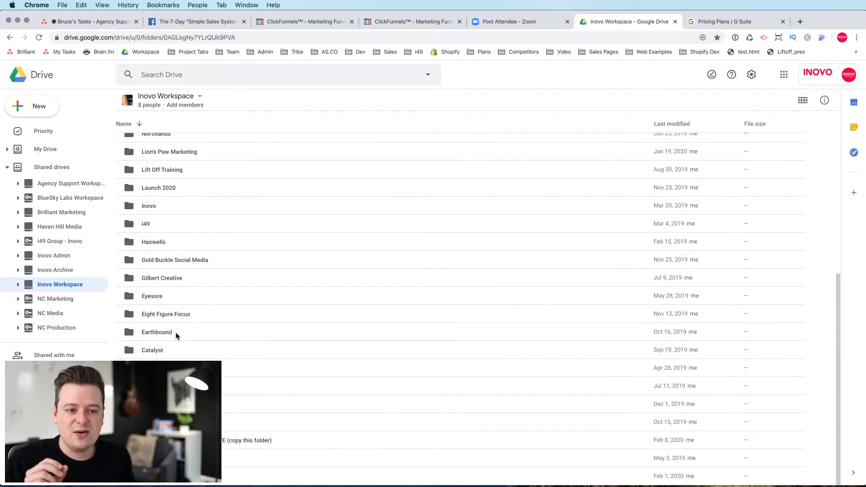
{"action": "scroll", "coordinate": [175, 332], "scroll_direction": "up", "scroll_amount": 9}
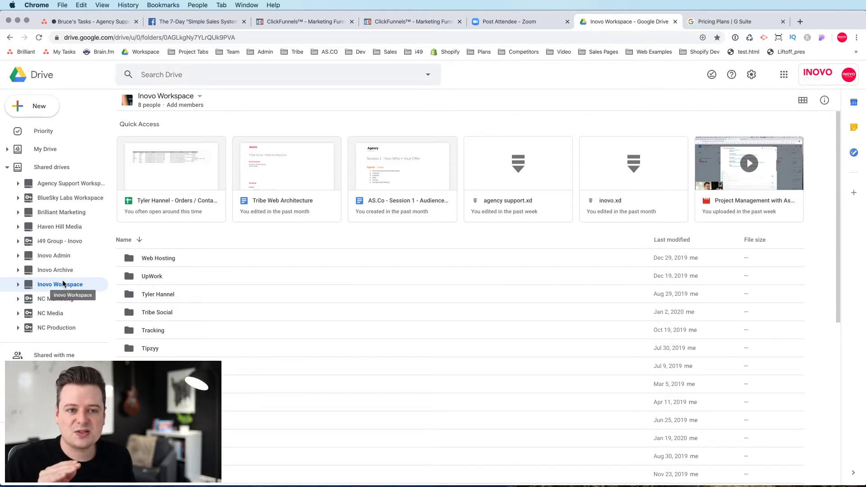
{"action": "left_click", "coordinate": [74, 183]}
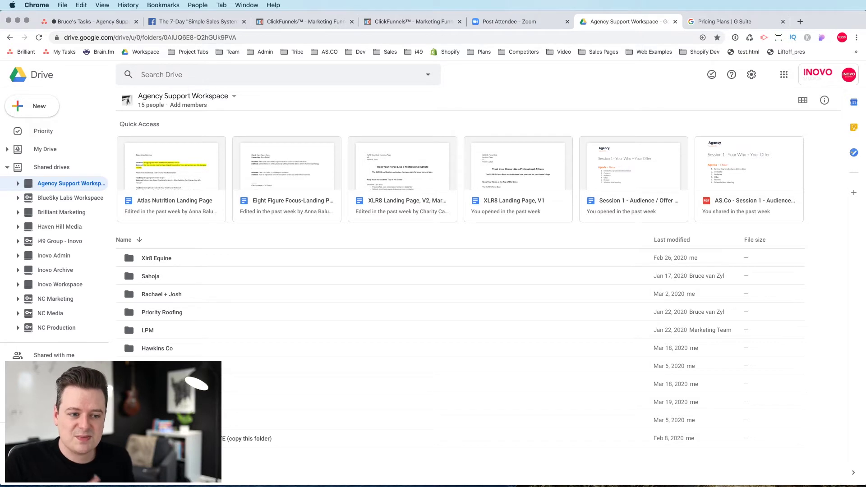
Open the -WEBSITE-PROJECT-TEMPLATE (copy this folder) folder to view its subfolders, then return to Agency Support Workspace
{"action": "left_click", "coordinate": [244, 438]}
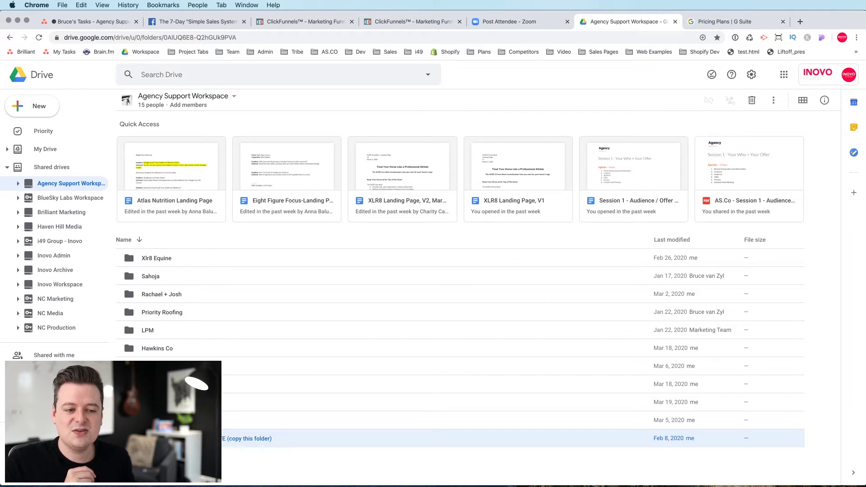
{"action": "key", "text": "Return"}
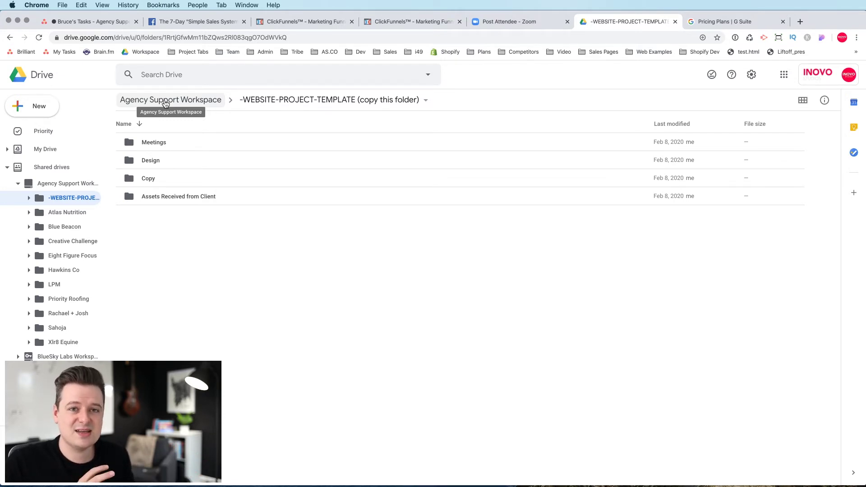
{"action": "left_click", "coordinate": [165, 101]}
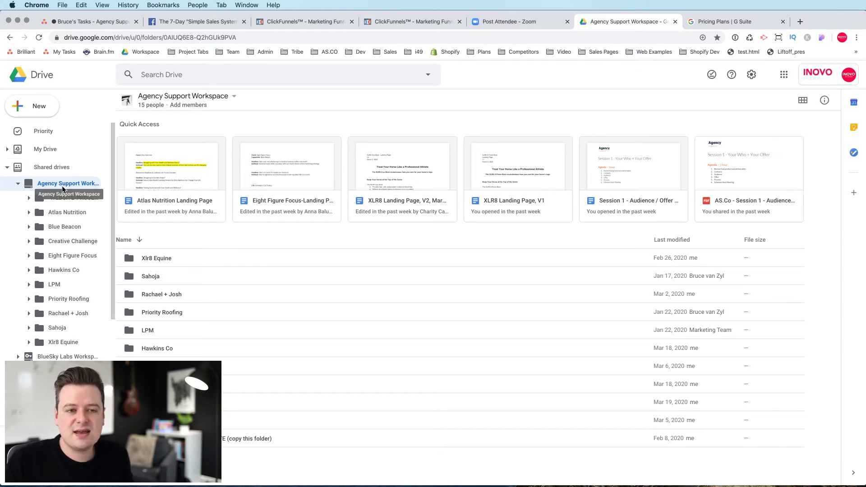
Collapse the Agency Support Workspace tree and browse My Drive down to upgrade-ionic-master.zip
{"action": "left_click", "coordinate": [17, 185]}
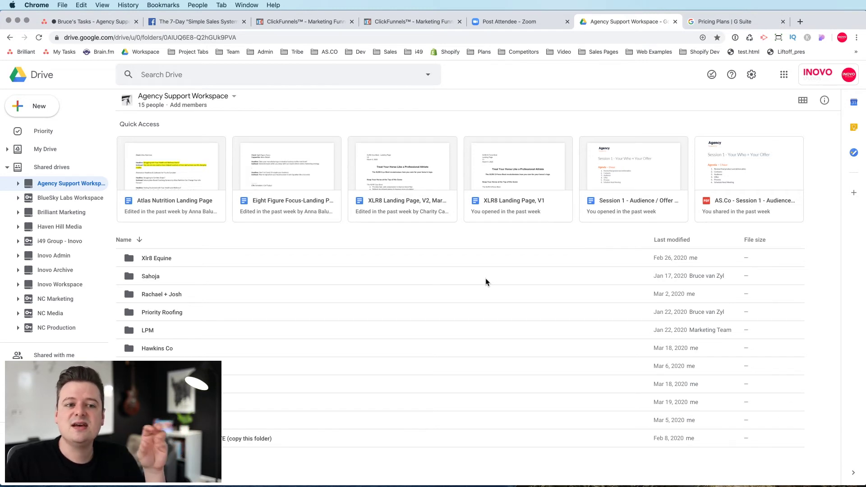
{"action": "left_click", "coordinate": [44, 150]}
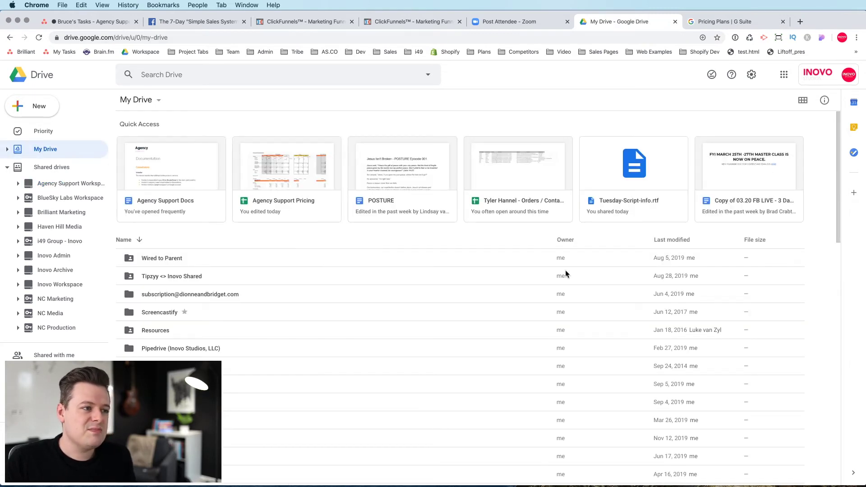
{"action": "scroll", "coordinate": [567, 337], "scroll_direction": "down", "scroll_amount": 8}
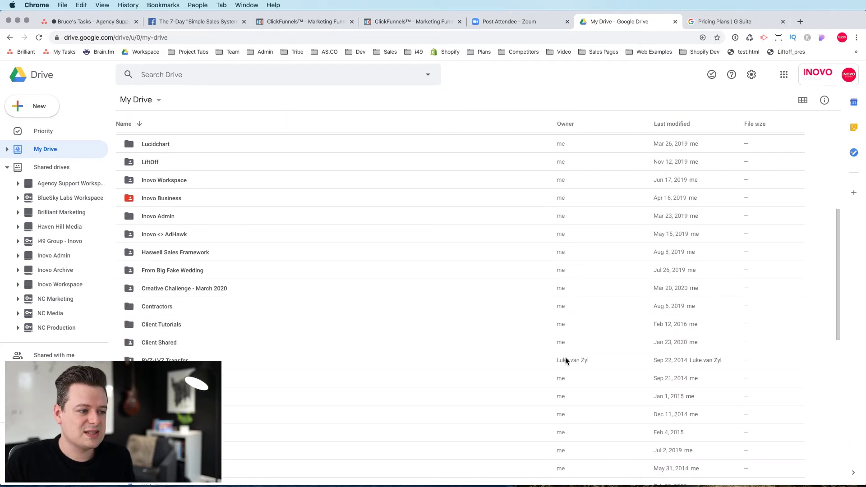
{"action": "scroll", "coordinate": [560, 360], "scroll_direction": "down", "scroll_amount": 8}
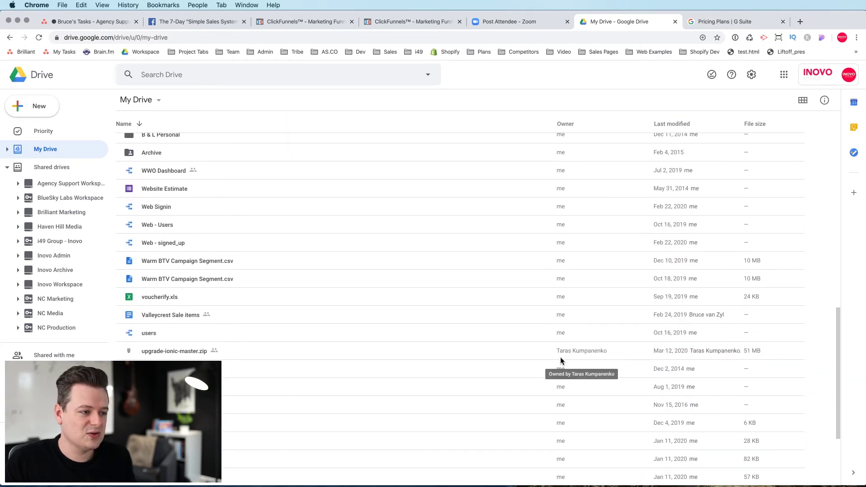
{"action": "scroll", "coordinate": [566, 355], "scroll_direction": "down", "scroll_amount": 4}
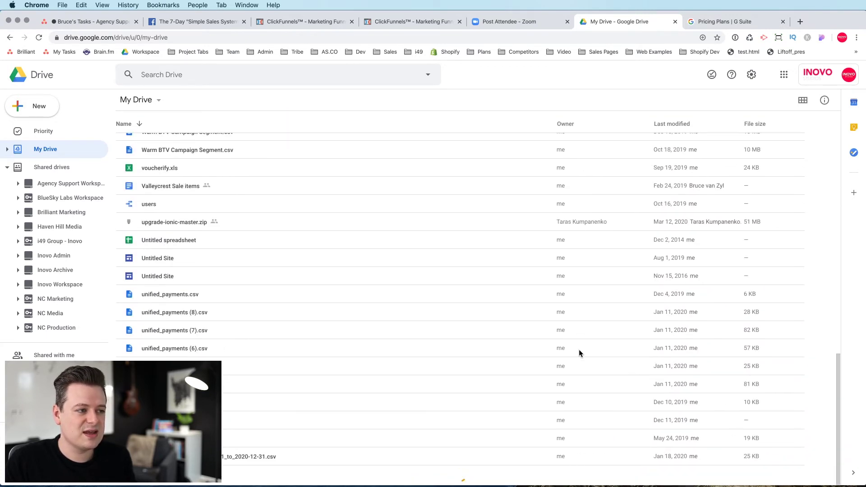
{"action": "left_click", "coordinate": [564, 225]}
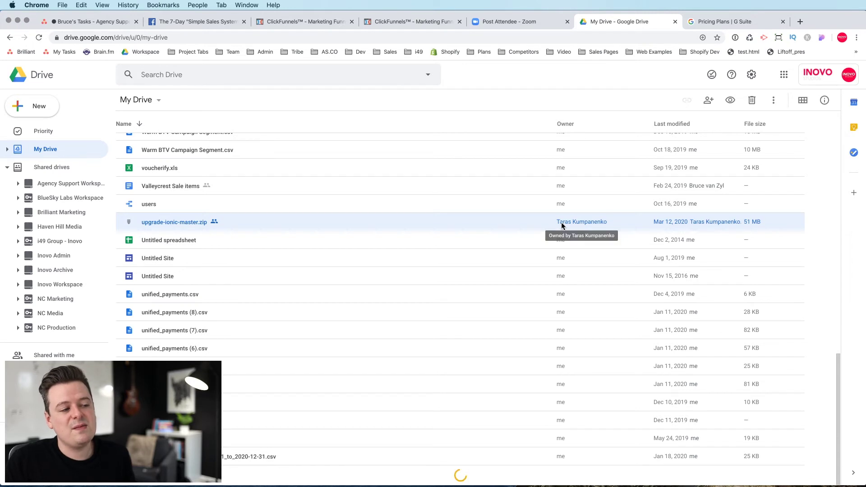
{"action": "scroll", "coordinate": [319, 251], "scroll_direction": "up", "scroll_amount": 4}
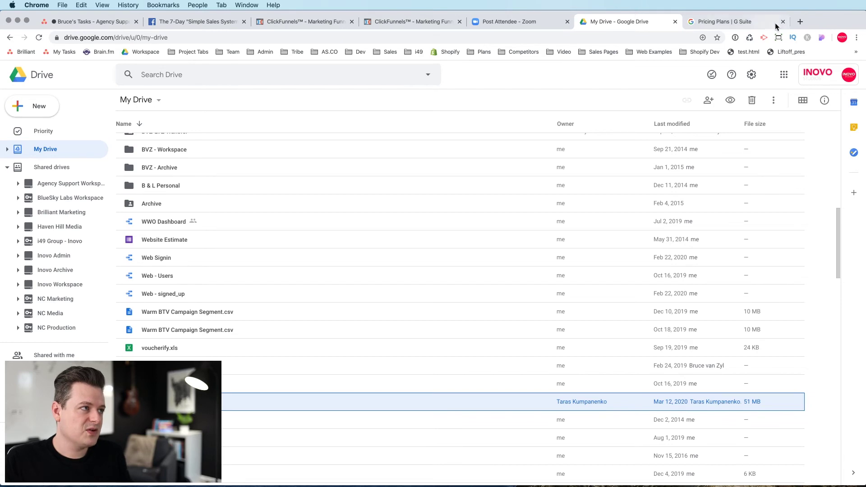
Search Google for 'google file stream' in a new tab, then open a new Finder window
{"action": "left_click", "coordinate": [800, 22]}
{"action": "type", "text": "godaddy.comogle file stream"}
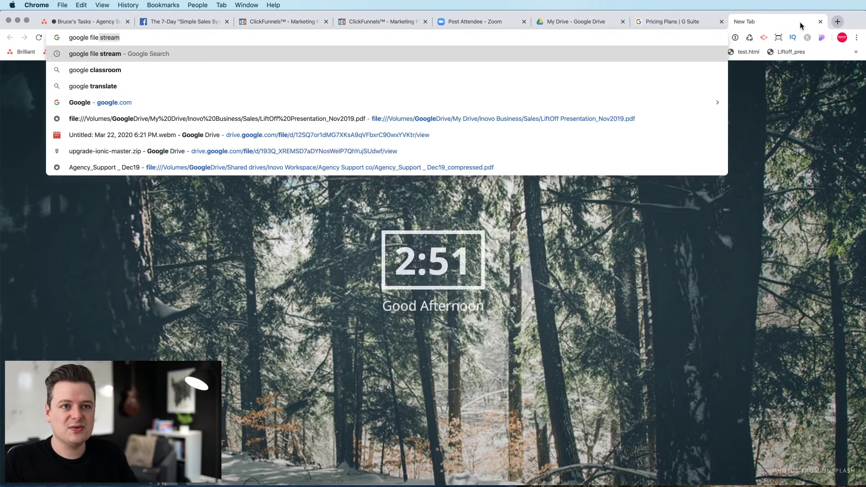
{"action": "key", "text": "Return"}
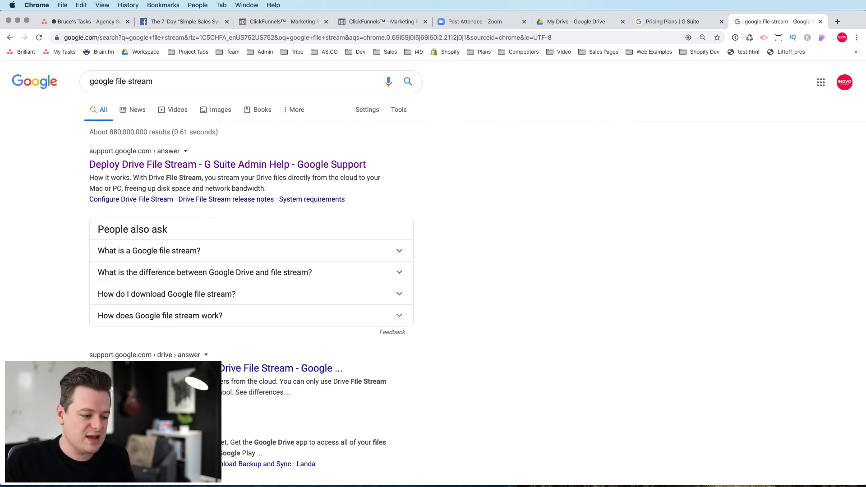
{"action": "key", "text": "super+alt+space"}
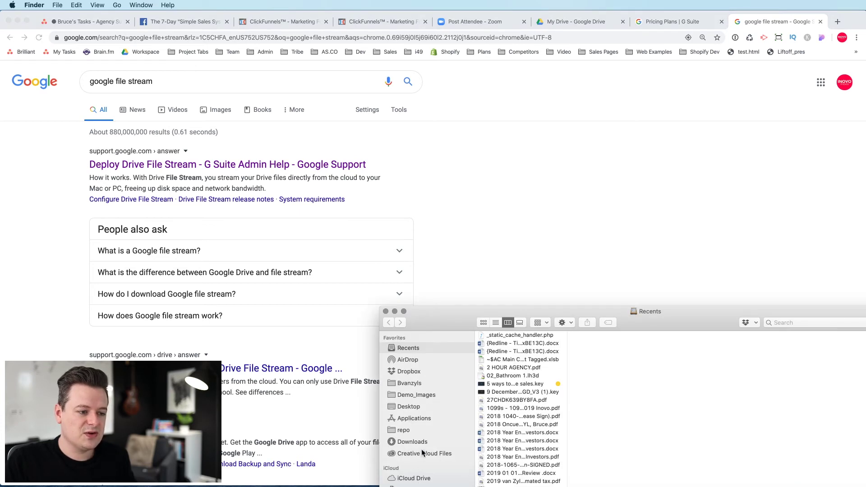
Show the Google Drive volume's Shared drives in Finder, minimize Chrome and reposition the window
{"action": "left_click", "coordinate": [406, 485]}
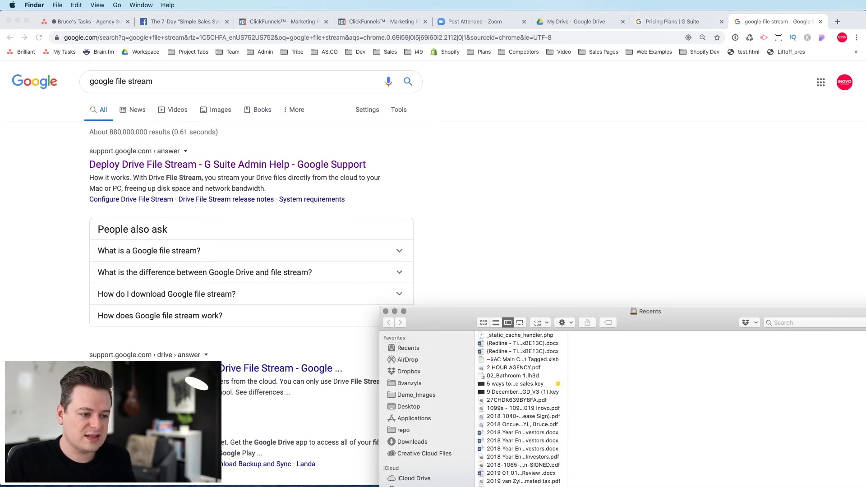
{"action": "left_click", "coordinate": [496, 391]}
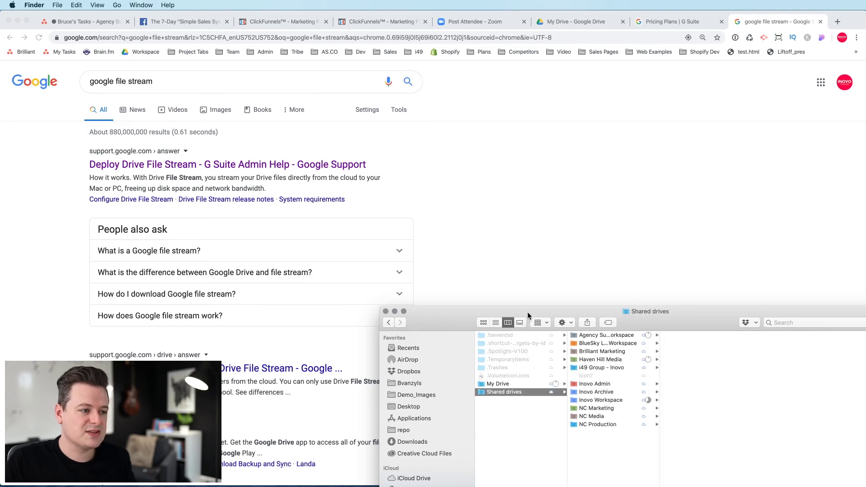
{"action": "left_click_drag", "start_coordinate": [529, 309], "coordinate": [334, 56]}
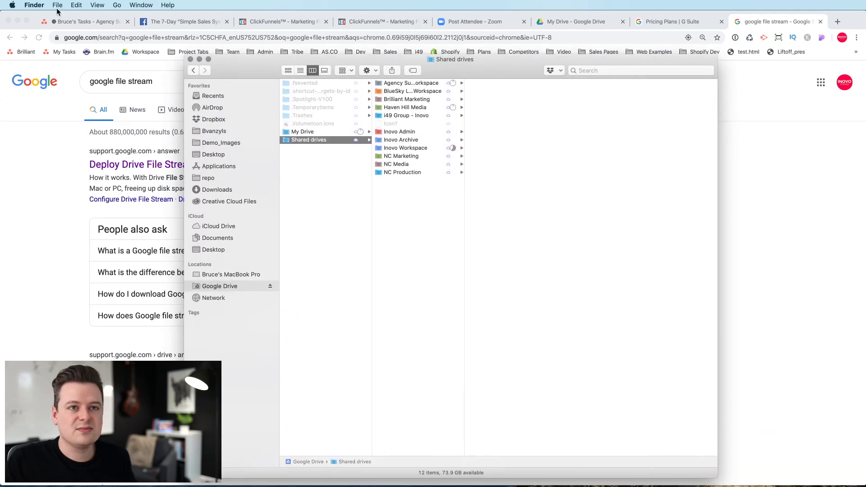
{"action": "left_click", "coordinate": [18, 21]}
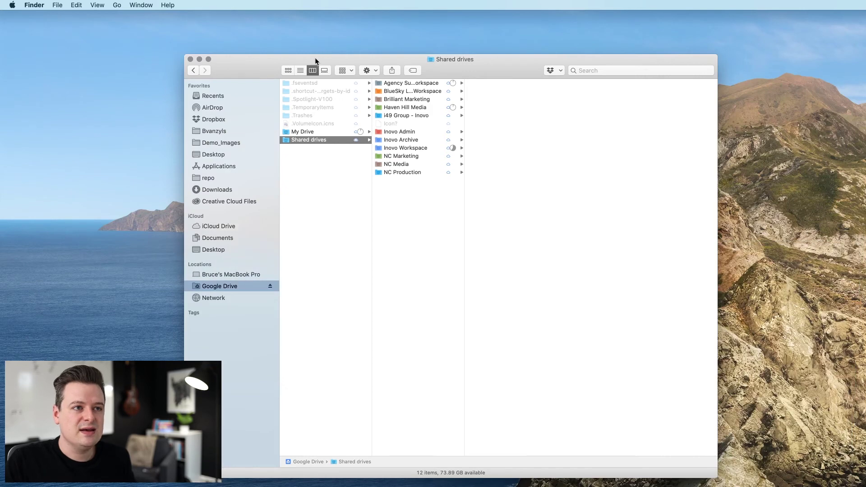
{"action": "left_click_drag", "start_coordinate": [305, 57], "coordinate": [347, 28]}
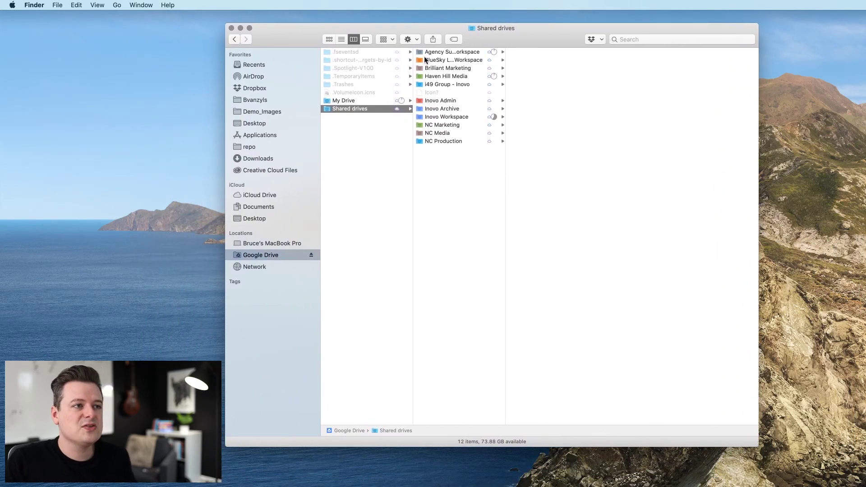
Navigate through Agency Support Workspace to the Hawkins Co client folder
{"action": "left_click", "coordinate": [448, 116]}
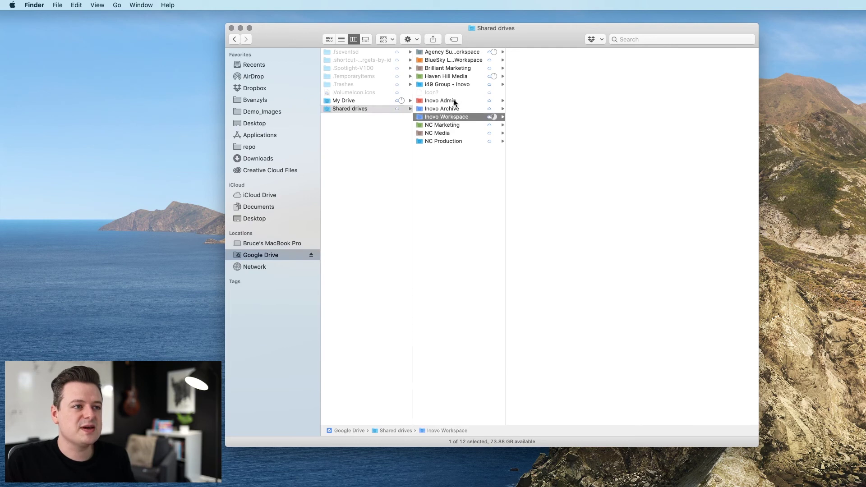
{"action": "left_click", "coordinate": [453, 52]}
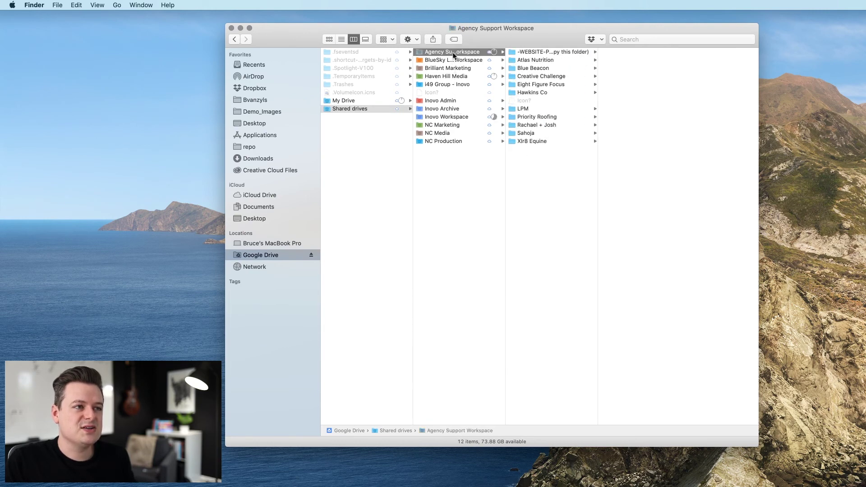
{"action": "left_click", "coordinate": [542, 92]}
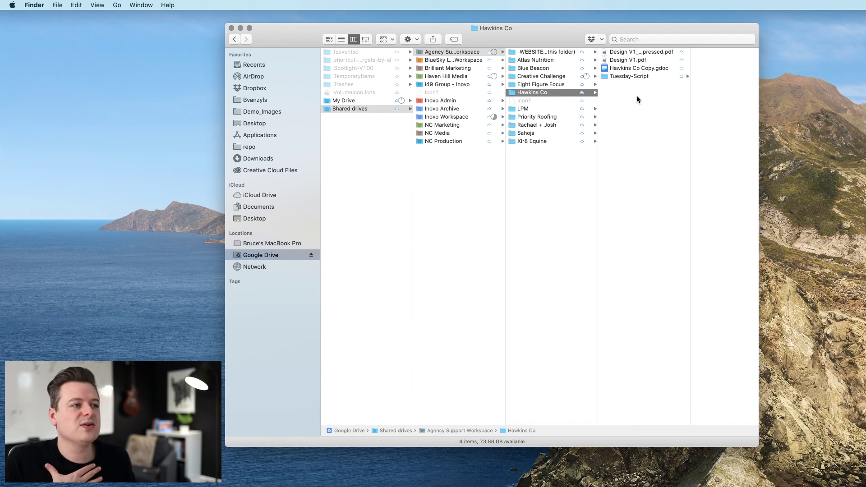
{"action": "left_click_drag", "start_coordinate": [535, 37], "coordinate": [516, 36]}
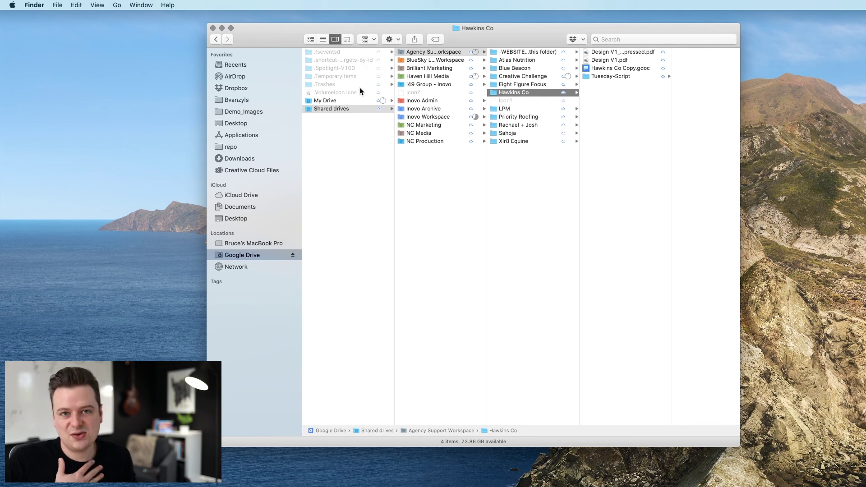